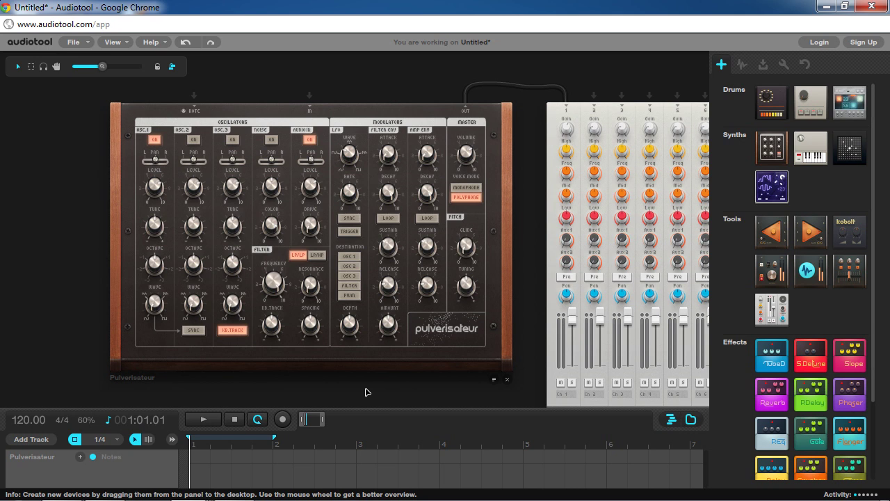
Step: Switch on the Pulverisateur's LFO Trigger so the LFO restarts on each note
{"action": "left_click", "coordinate": [350, 231]}
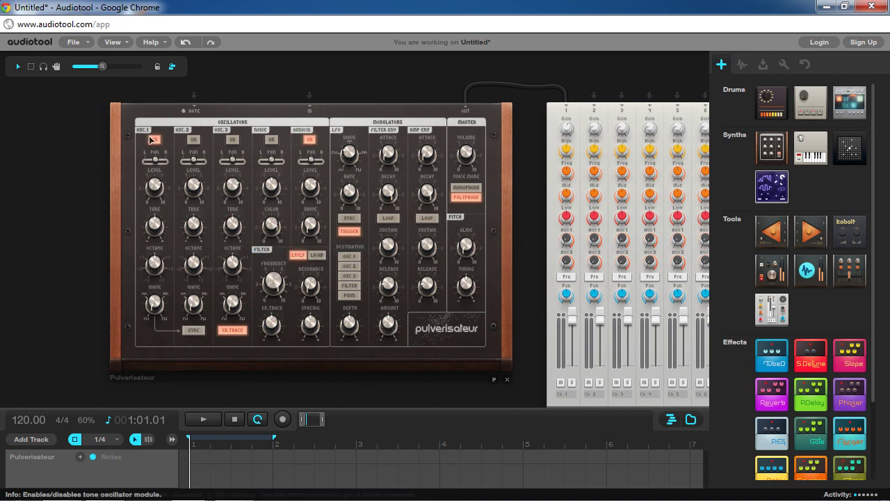
Step: Route the LFO to OSC 1 pitch and set the LFO depth to -100%
{"action": "left_click", "coordinate": [349, 257]}
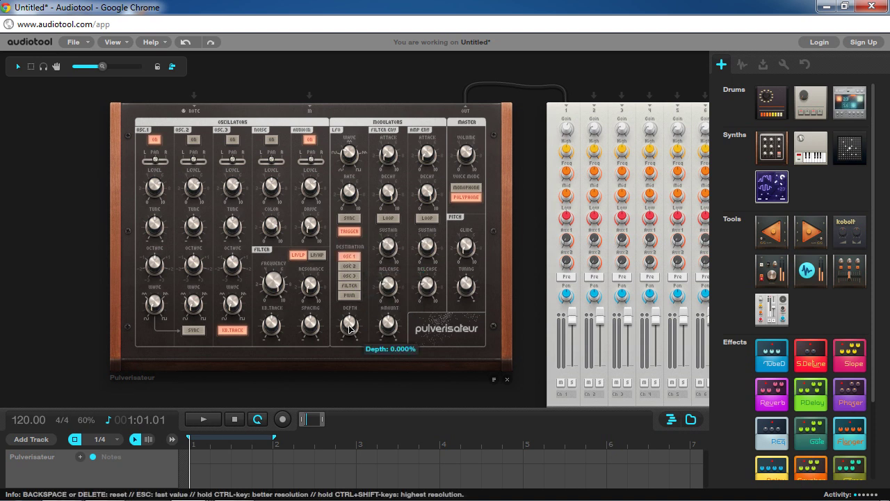
{"action": "left_click_drag", "start_coordinate": [350, 328], "coordinate": [350, 389]}
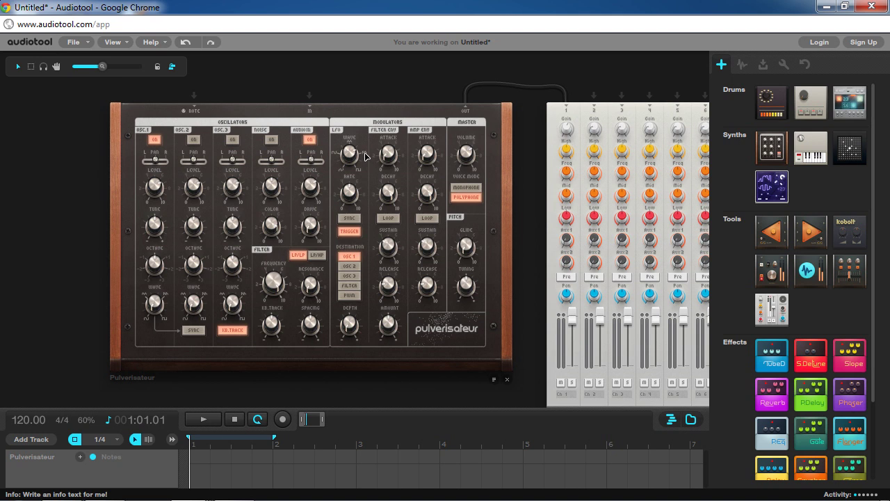
Step: Create a note region on the Pulverisateur track with one note at the start of bar 1
{"action": "left_click_drag", "start_coordinate": [8, 238], "coordinate": [23, 213]}
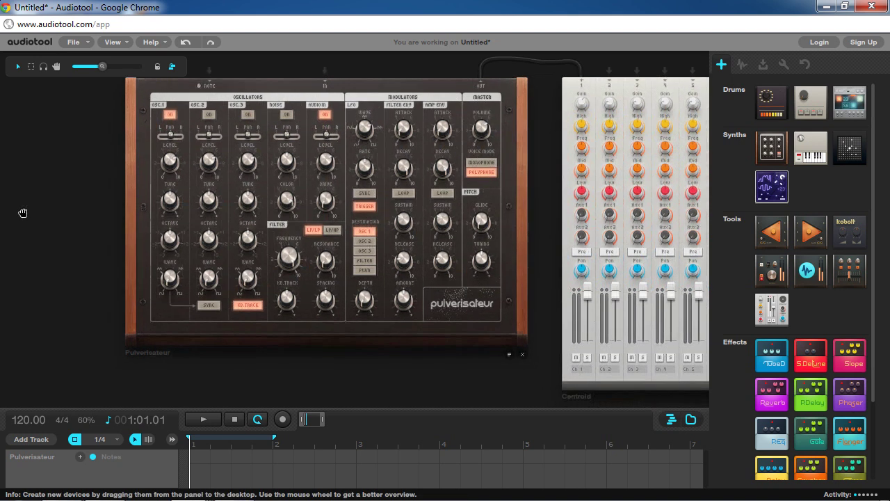
{"action": "left_click", "coordinate": [228, 409]}
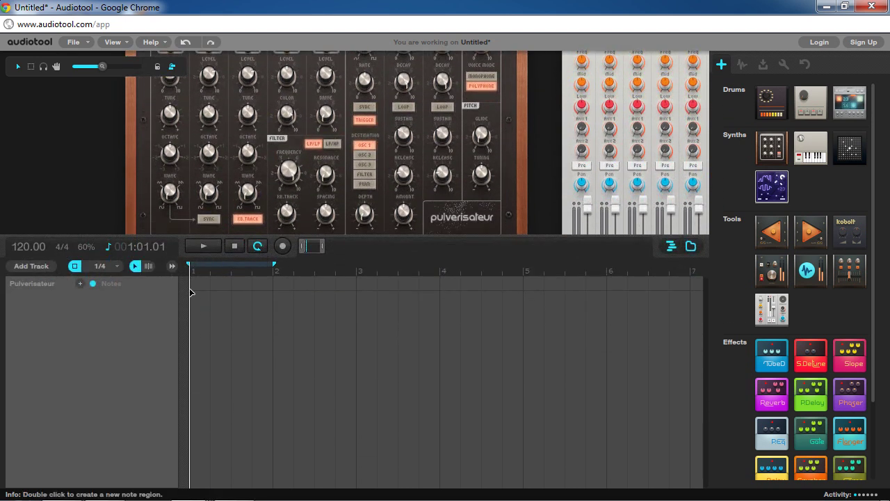
{"action": "double_click", "coordinate": [194, 288]}
{"action": "double_click", "coordinate": [199, 286]}
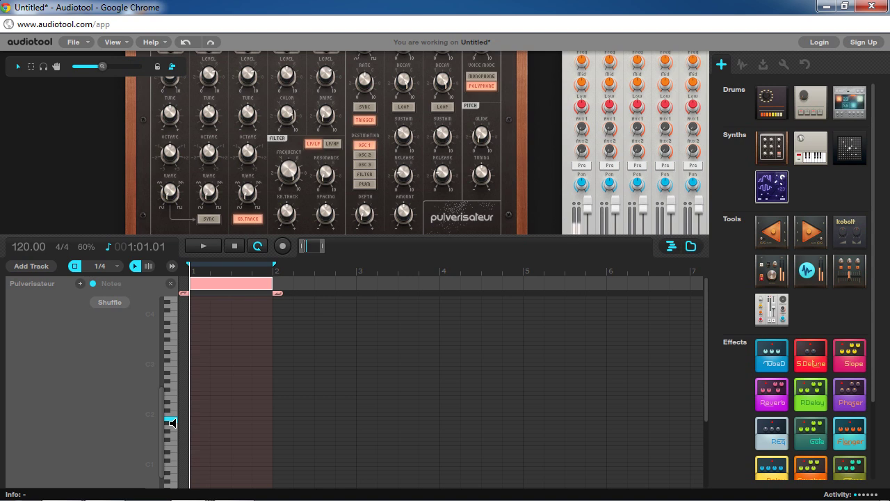
{"action": "double_click", "coordinate": [194, 420]}
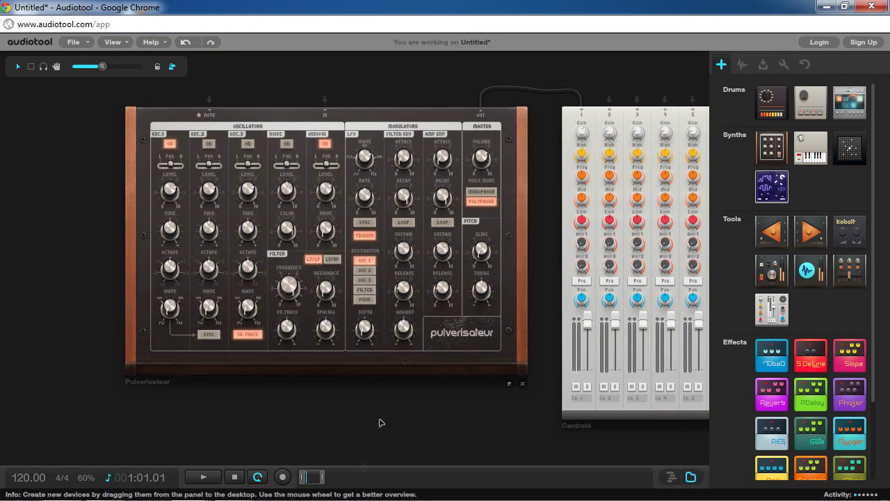
Step: Collapse the timeline, recenter the synth on the desktop, and bring the timeline back up
{"action": "left_click", "coordinate": [295, 235]}
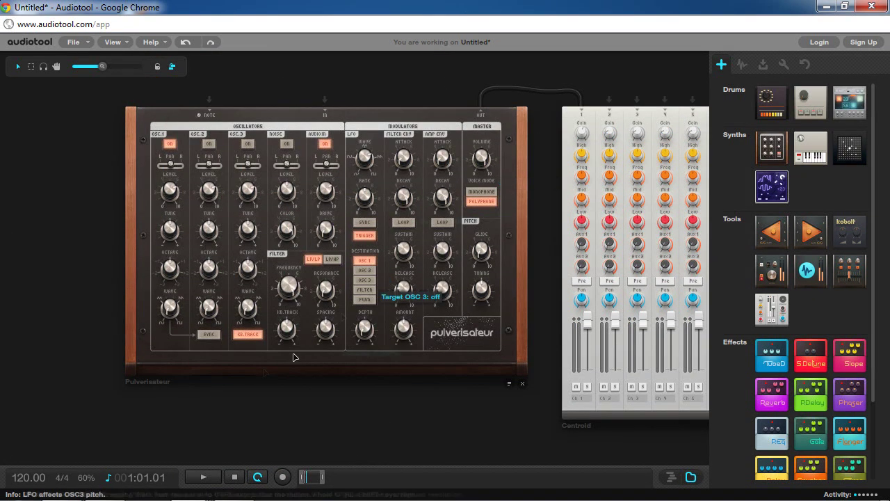
{"action": "left_click_drag", "start_coordinate": [338, 423], "coordinate": [193, 427]}
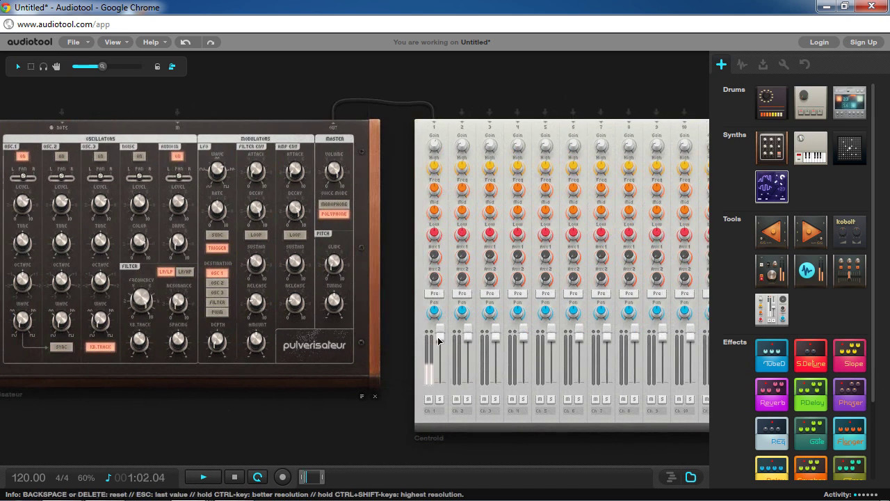
{"action": "mouse_move", "coordinate": [435, 147]}
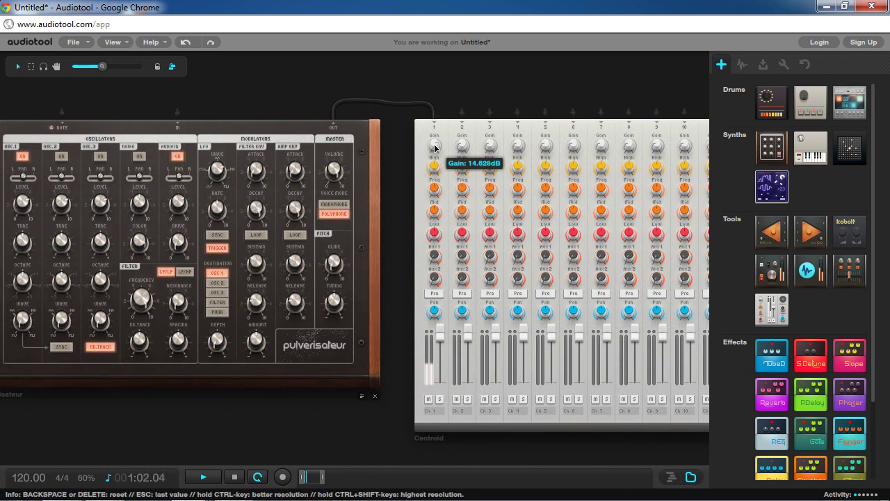
{"action": "left_click_drag", "start_coordinate": [393, 277], "coordinate": [583, 274]}
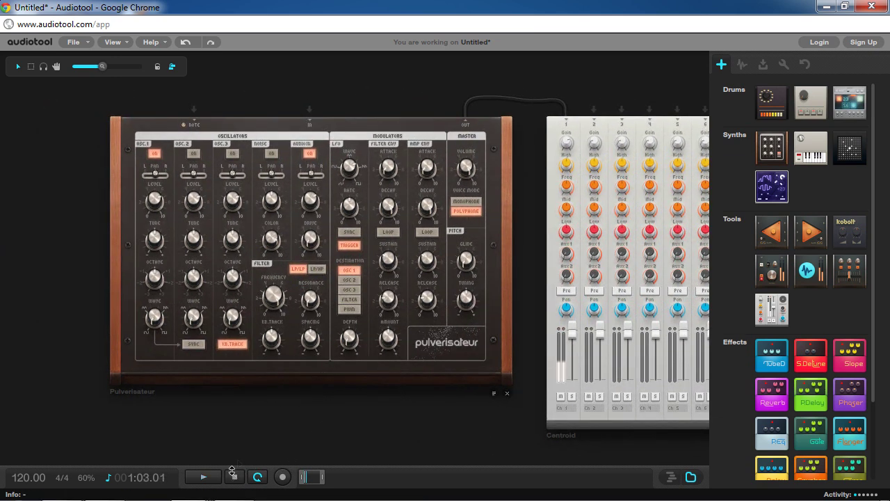
{"action": "left_click_drag", "start_coordinate": [341, 473], "coordinate": [375, 418]}
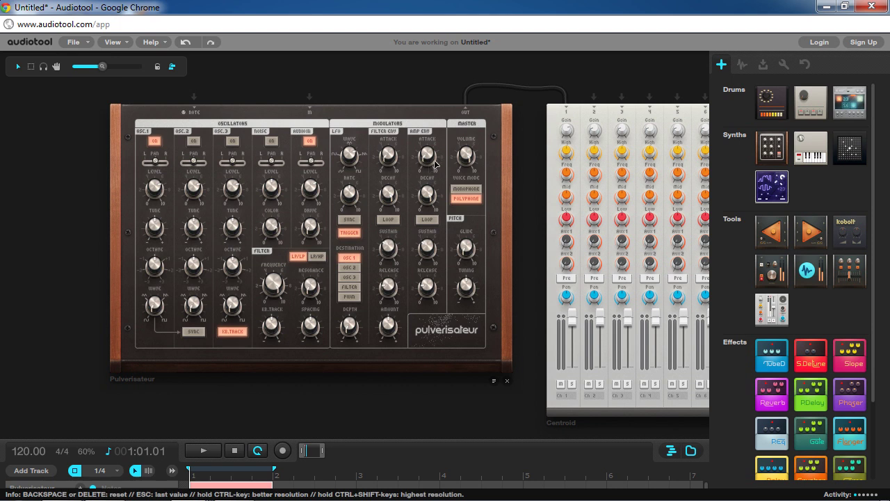
Step: Start the loop and bring the amp envelope decay down to about 243 ms
{"action": "left_click_drag", "start_coordinate": [401, 95], "coordinate": [375, 100]}
{"action": "mouse_move", "coordinate": [394, 175]}
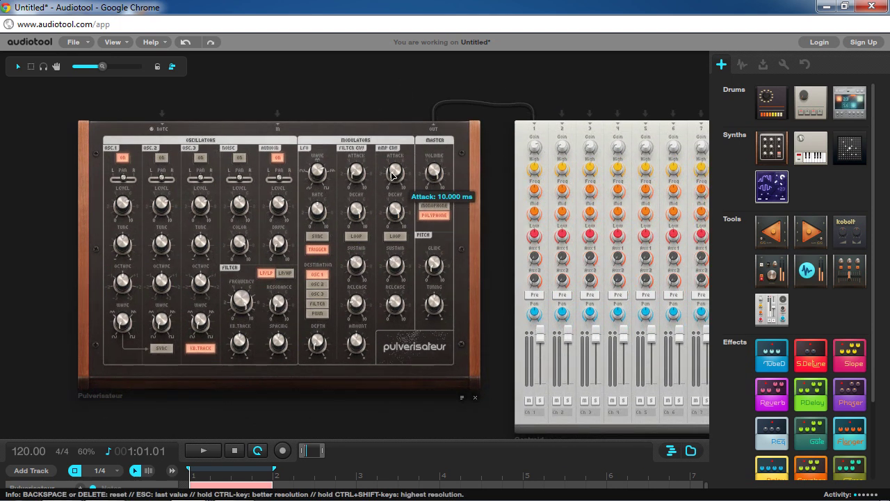
{"action": "left_click_drag", "start_coordinate": [398, 219], "coordinate": [398, 309]}
{"action": "mouse_move", "coordinate": [399, 307]}
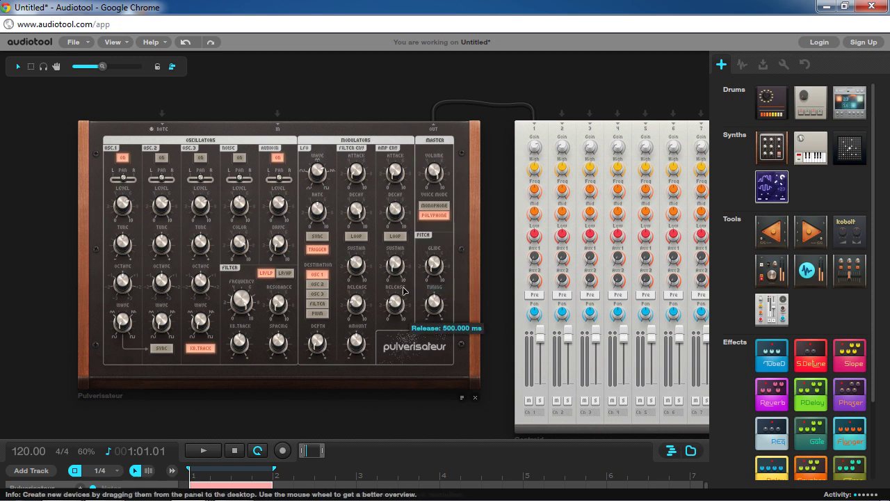
{"action": "key", "text": "space"}
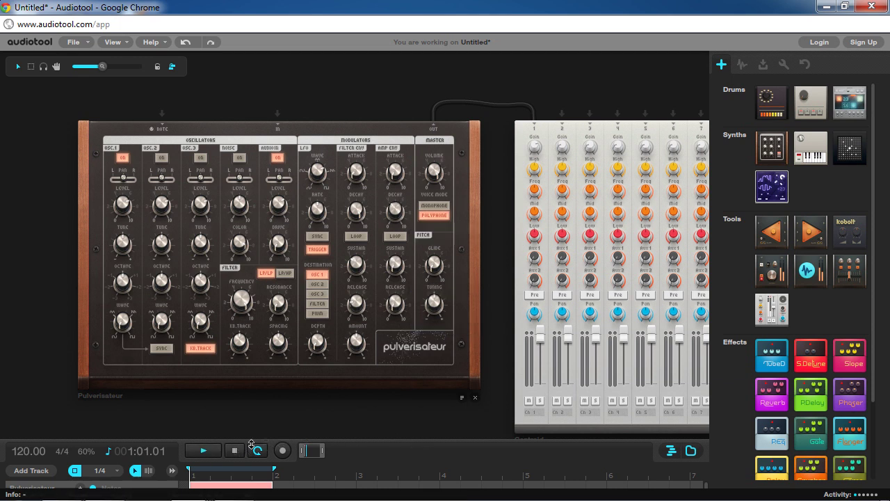
{"action": "left_click_drag", "start_coordinate": [398, 230], "coordinate": [399, 222]}
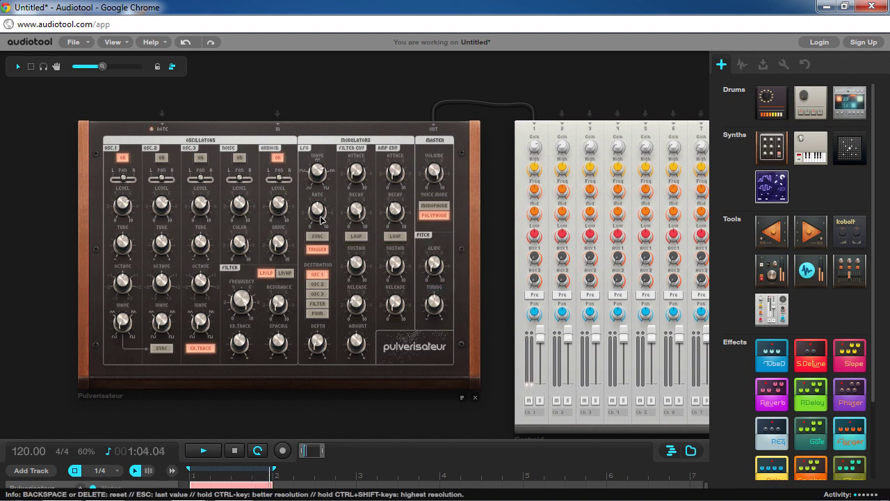
Step: Set the LFO rate knob to about 0.89 Hz
{"action": "left_click_drag", "start_coordinate": [320, 220], "coordinate": [320, 210]}
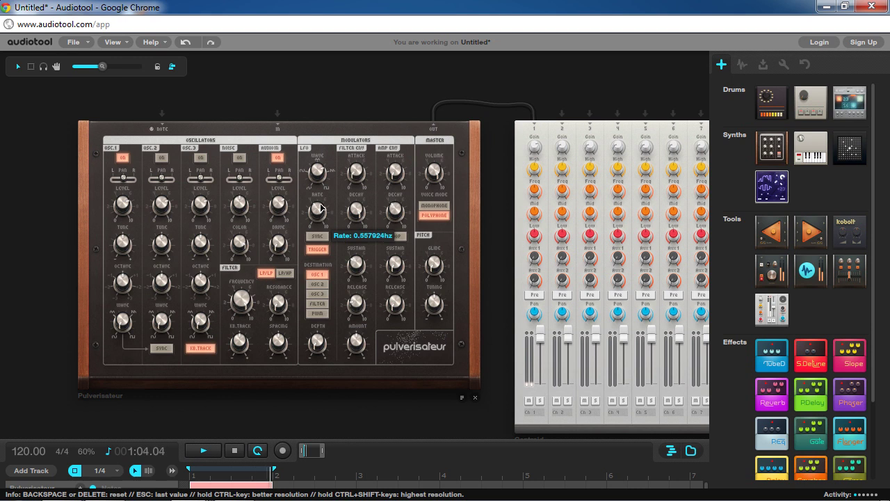
{"action": "left_click_drag", "start_coordinate": [321, 210], "coordinate": [322, 216]}
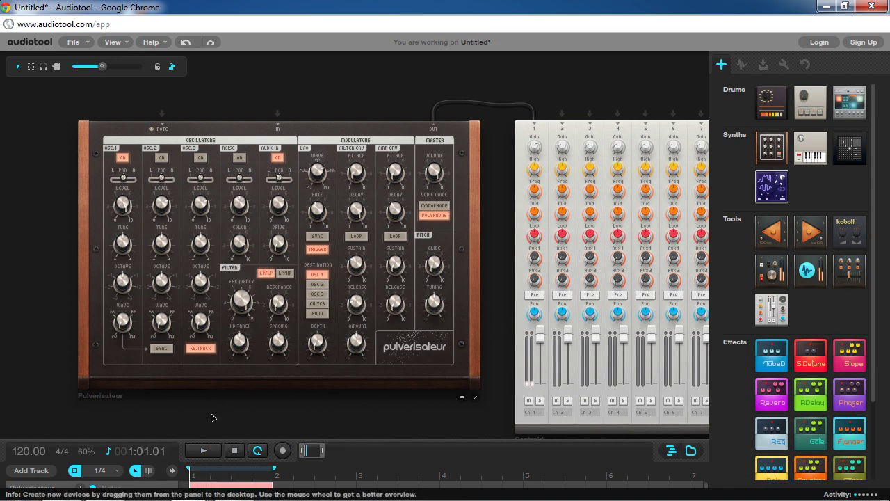
Step: Zoom the desktop view, then play the loop once and stop it
{"action": "scroll", "coordinate": [212, 417], "scroll_direction": "down", "scroll_amount": 4}
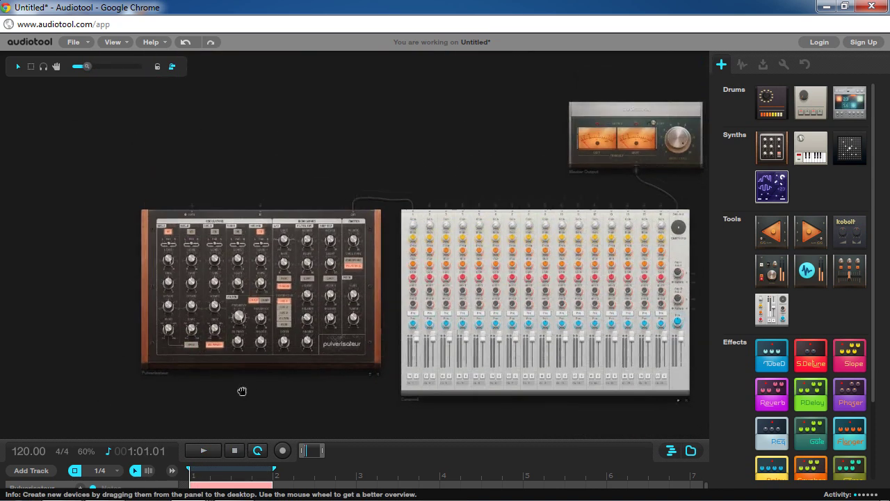
{"action": "scroll", "coordinate": [234, 348], "scroll_direction": "up", "scroll_amount": 3}
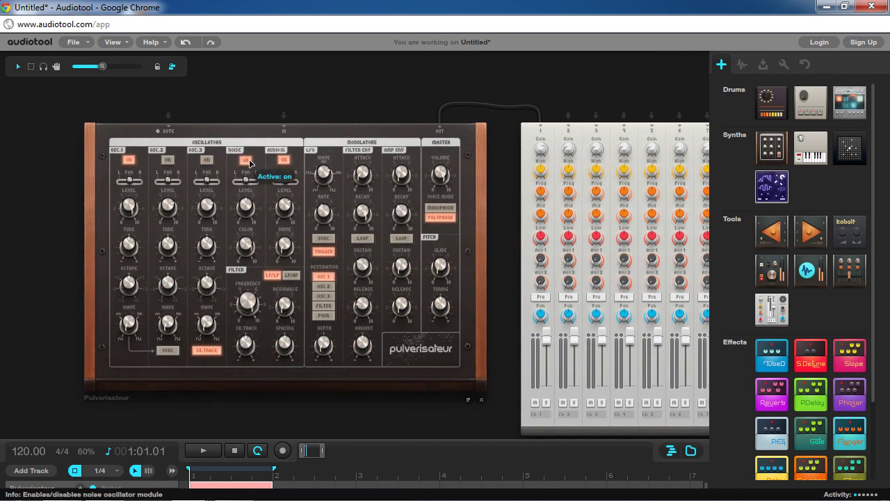
{"action": "left_click", "coordinate": [204, 450]}
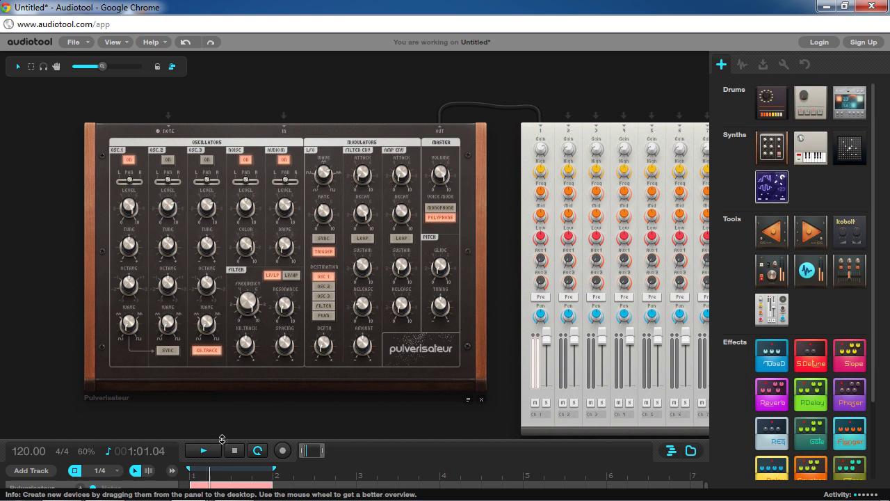
{"action": "left_click", "coordinate": [234, 451]}
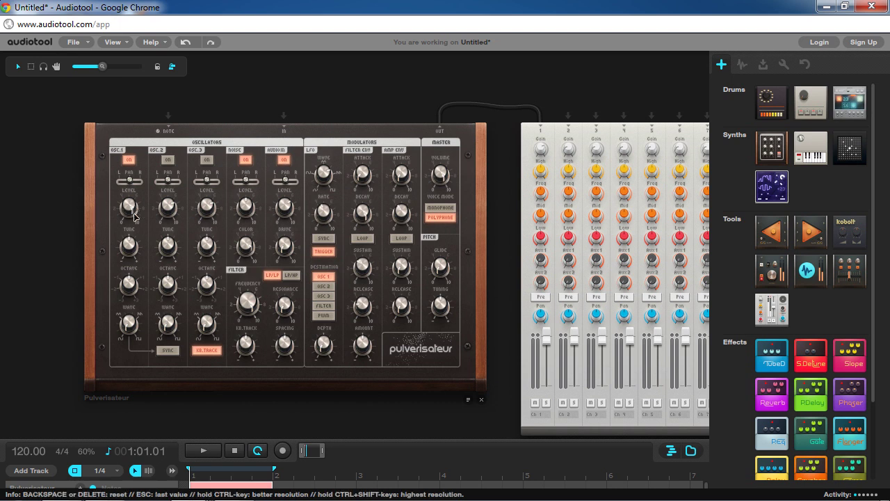
Step: With the loop playing, lower the filter frequency to about 80.5% and enlarge the note editor
{"action": "mouse_move", "coordinate": [242, 349]}
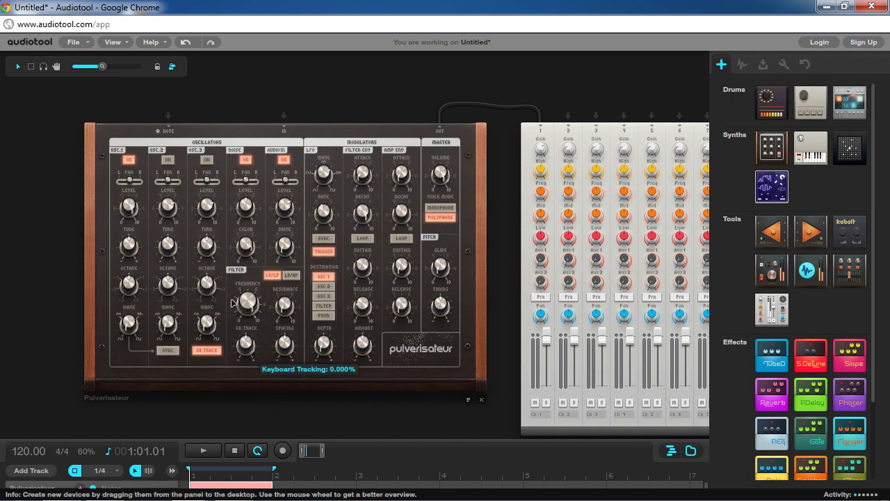
{"action": "mouse_move", "coordinate": [239, 302]}
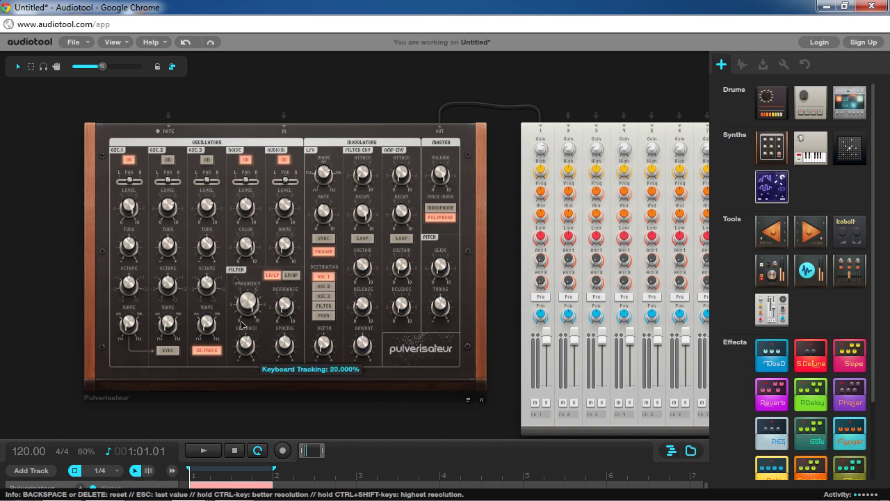
{"action": "left_click", "coordinate": [244, 476]}
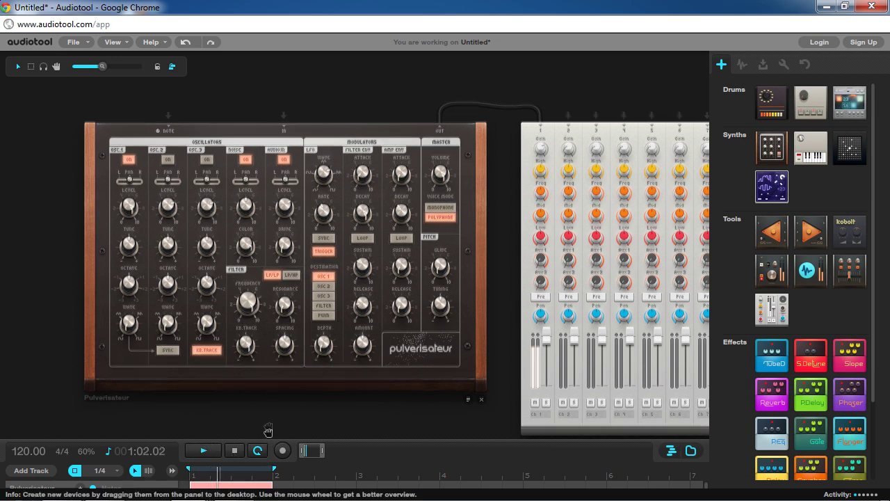
{"action": "left_click_drag", "start_coordinate": [270, 434], "coordinate": [270, 328]}
{"action": "scroll", "coordinate": [278, 348], "scroll_direction": "up", "scroll_amount": 2}
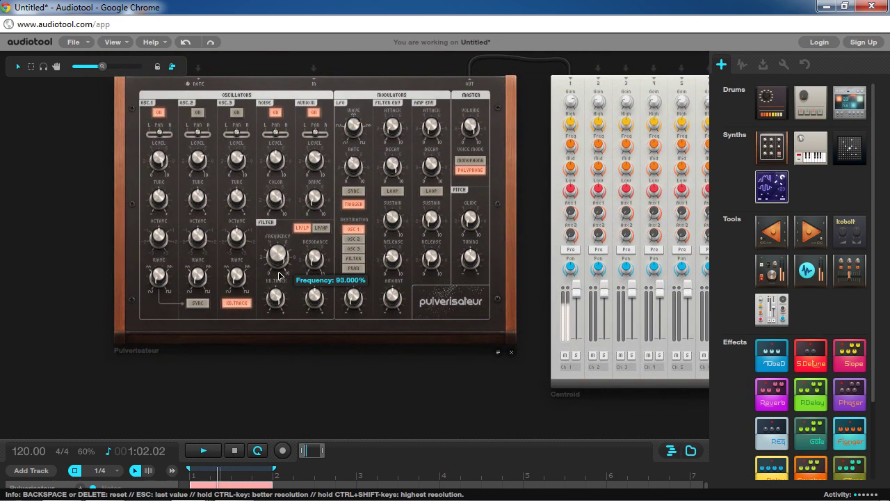
{"action": "mouse_move", "coordinate": [280, 284]}
{"action": "left_mouse_down"}
{"action": "mouse_move", "coordinate": [285, 299]}
{"action": "mouse_move", "coordinate": [287, 290]}
{"action": "left_mouse_up"}
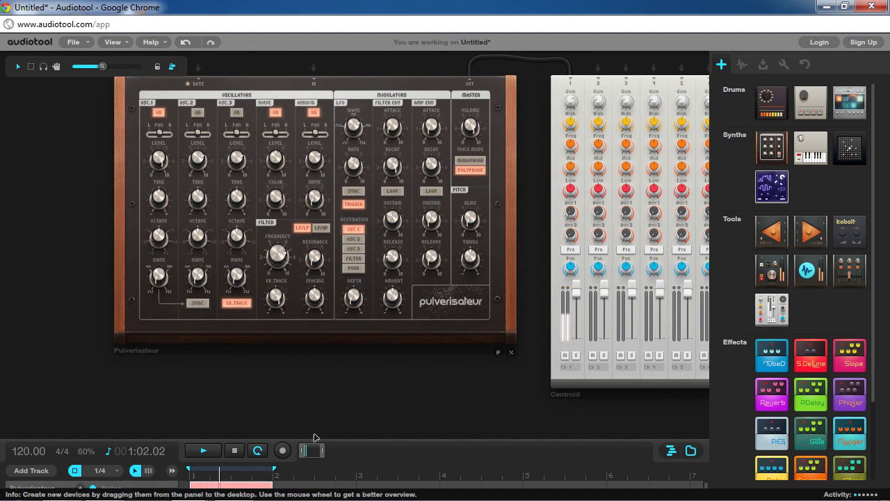
{"action": "left_click_drag", "start_coordinate": [315, 436], "coordinate": [315, 217]}
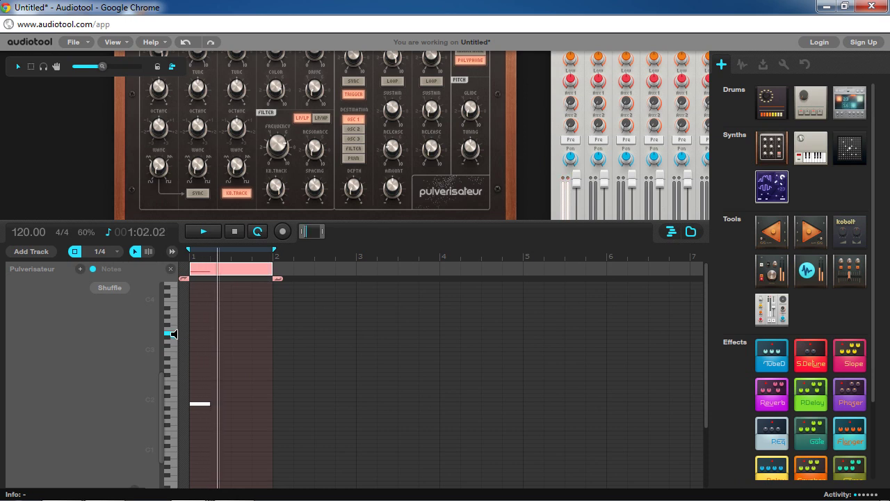
Step: Add a new note to the pattern and set note snapping to 1/16
{"action": "left_click_drag", "start_coordinate": [359, 221], "coordinate": [359, 348]}
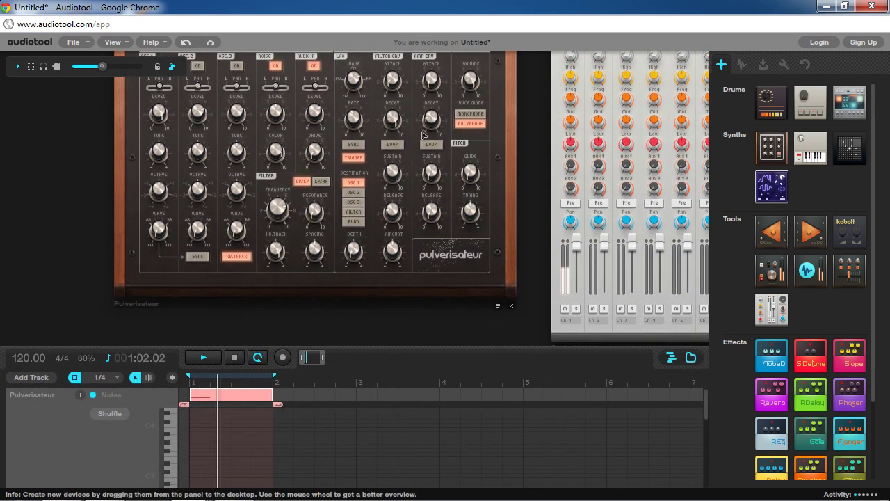
{"action": "mouse_move", "coordinate": [432, 113]}
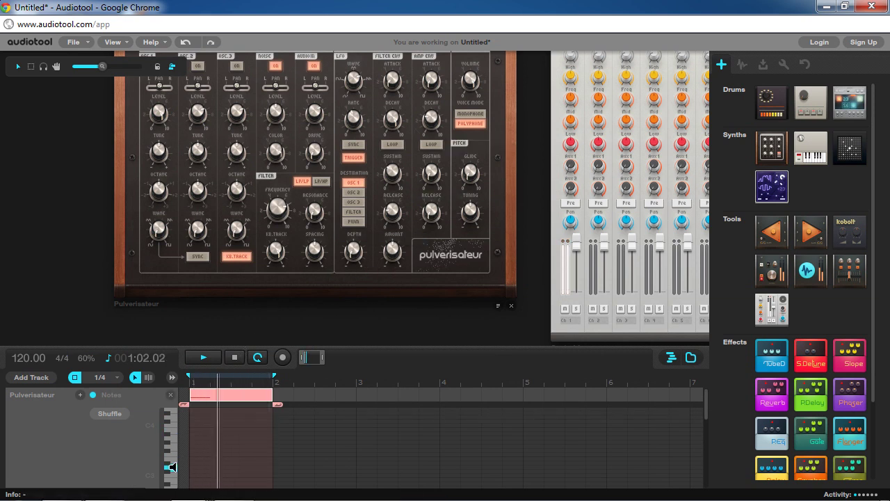
{"action": "double_click", "coordinate": [214, 466]}
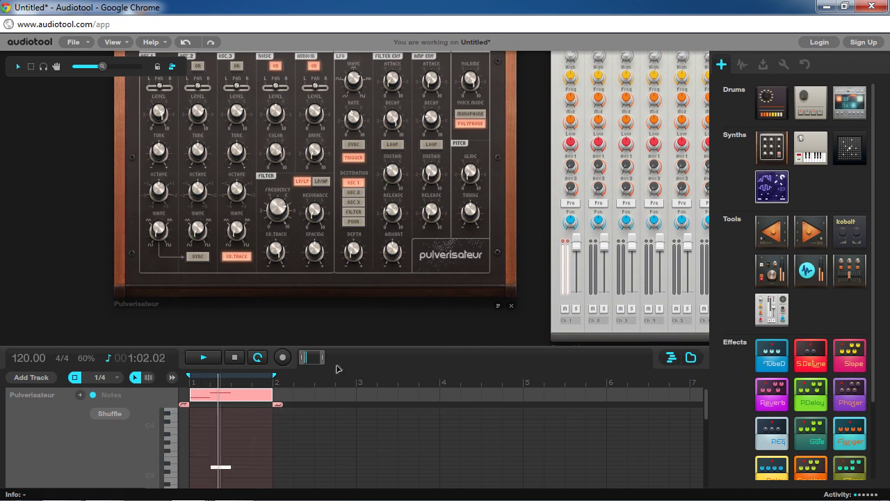
{"action": "left_click_drag", "start_coordinate": [339, 344], "coordinate": [323, 240]}
{"action": "scroll", "coordinate": [311, 254], "scroll_direction": "up", "scroll_amount": 5}
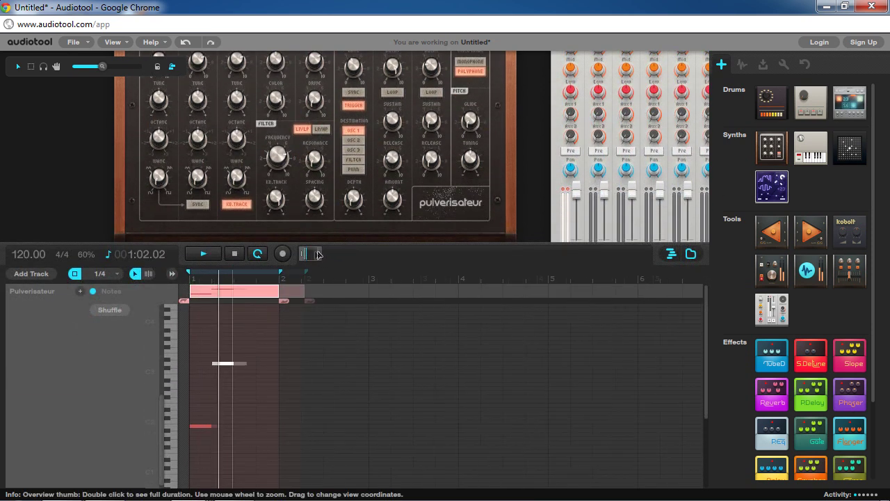
{"action": "scroll", "coordinate": [311, 254], "scroll_direction": "down", "scroll_amount": 2}
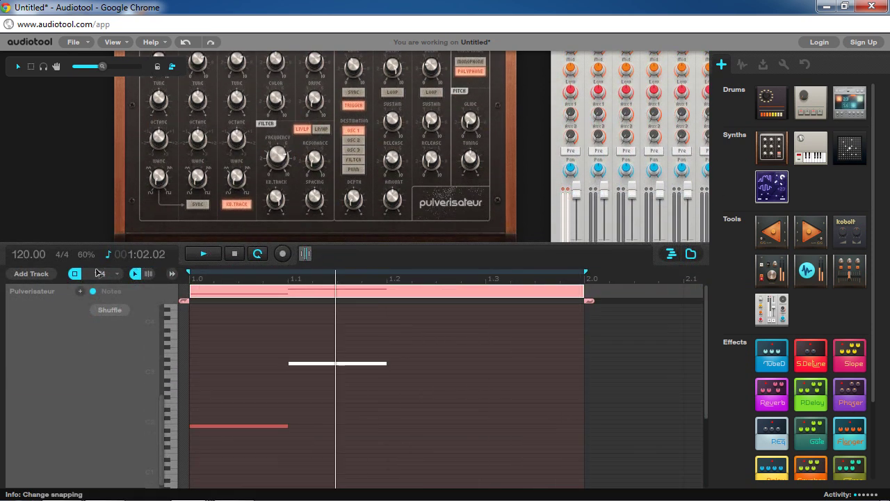
{"action": "left_click", "coordinate": [100, 273]}
{"action": "left_click", "coordinate": [104, 358]}
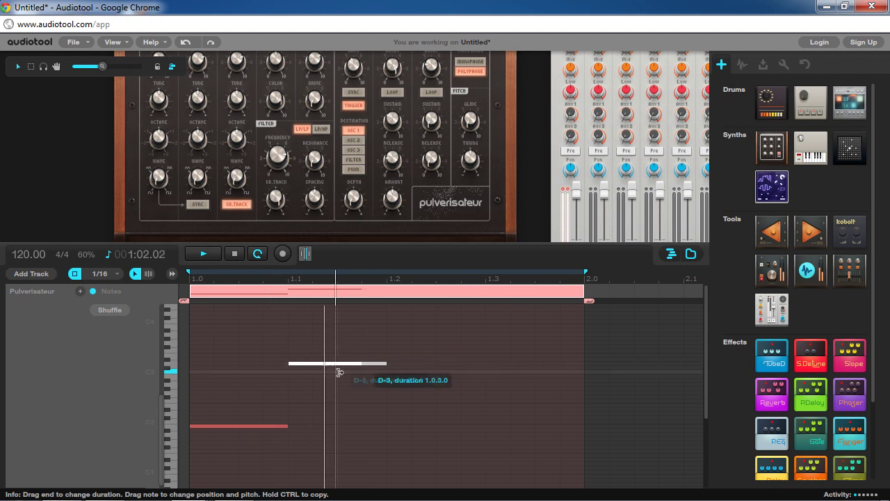
Step: Shorten the D-3 note, add a D-3 at 1.3 and a C2 kick at 1.2.2, then stop playback
{"action": "left_click_drag", "start_coordinate": [339, 372], "coordinate": [341, 373]}
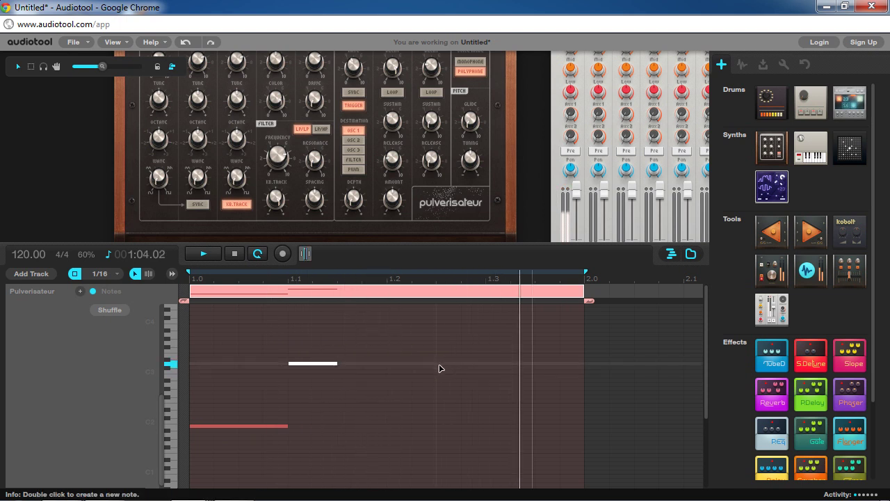
{"action": "double_click", "coordinate": [493, 364]}
{"action": "double_click", "coordinate": [421, 427]}
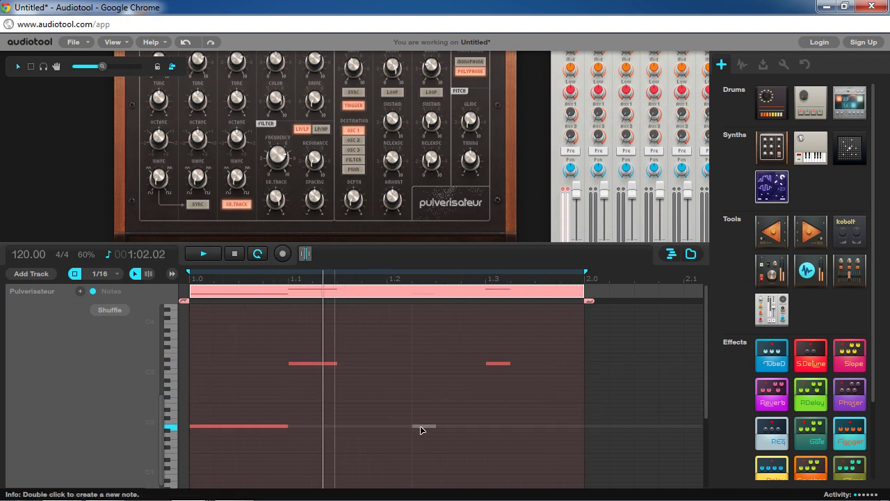
{"action": "left_click_drag", "start_coordinate": [421, 427], "coordinate": [443, 422]}
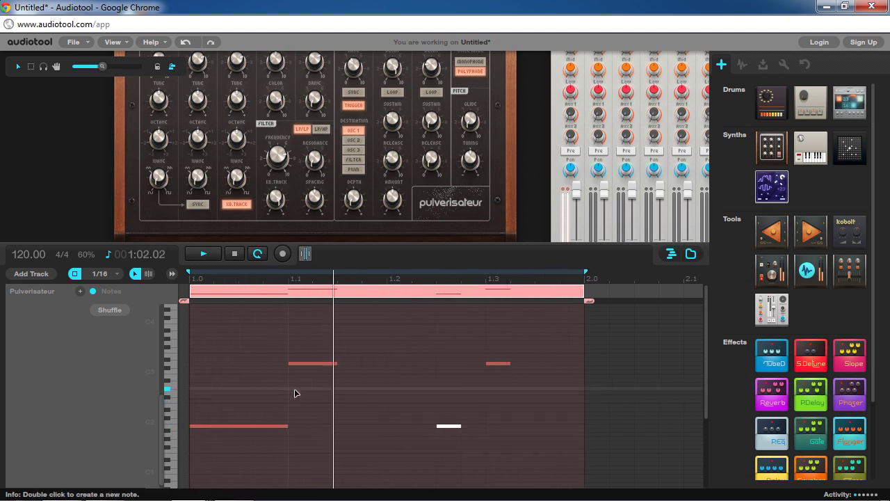
{"action": "left_click", "coordinate": [235, 254]}
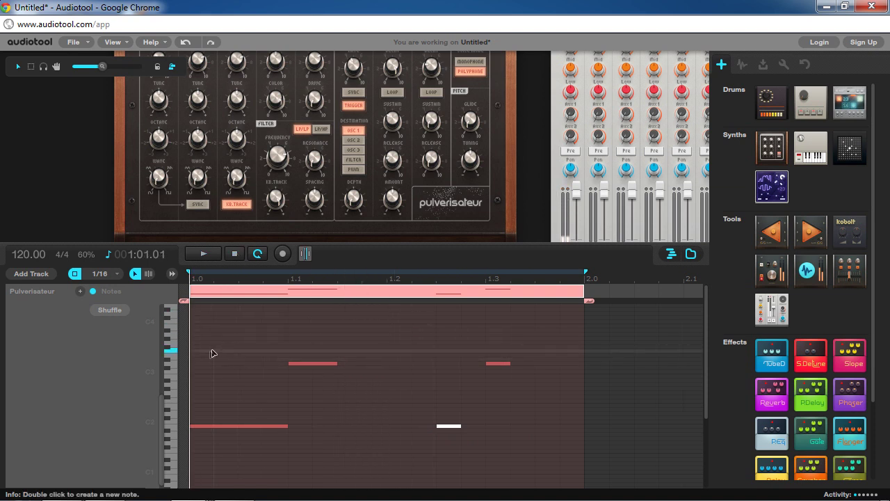
{"action": "scroll", "coordinate": [265, 359], "scroll_direction": "down", "scroll_amount": 2}
{"action": "scroll", "coordinate": [264, 359], "scroll_direction": "up", "scroll_amount": 2}
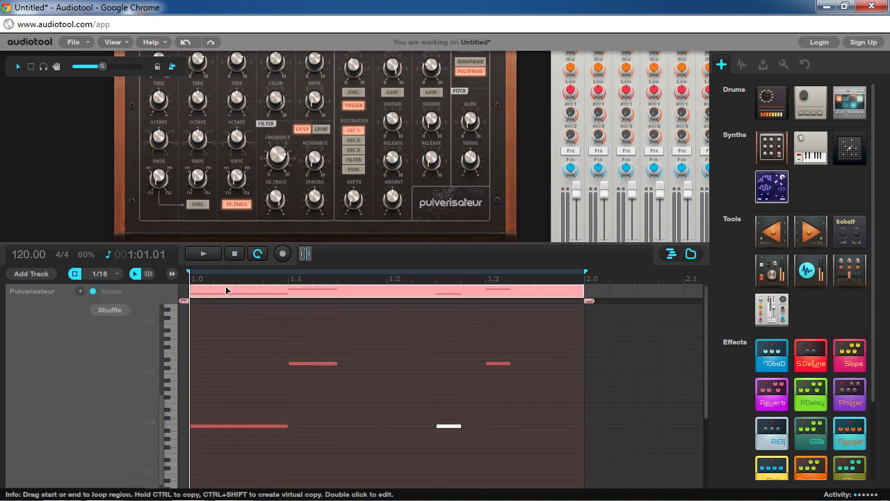
Step: Scroll up to the top octave and add a high-pitched hi-hat note at the bar's start
{"action": "left_click_drag", "start_coordinate": [232, 247], "coordinate": [232, 130]}
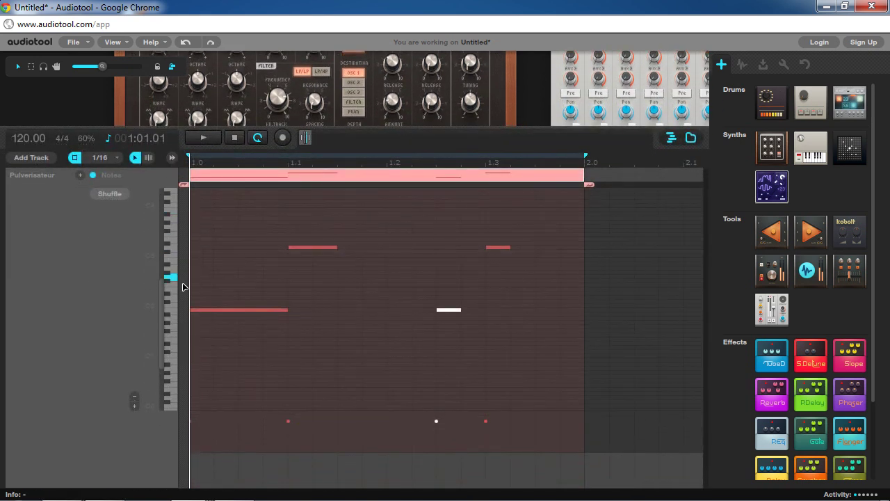
{"action": "scroll", "coordinate": [169, 296], "scroll_direction": "up", "scroll_amount": 2}
{"action": "scroll", "coordinate": [169, 295], "scroll_direction": "up", "scroll_amount": 6}
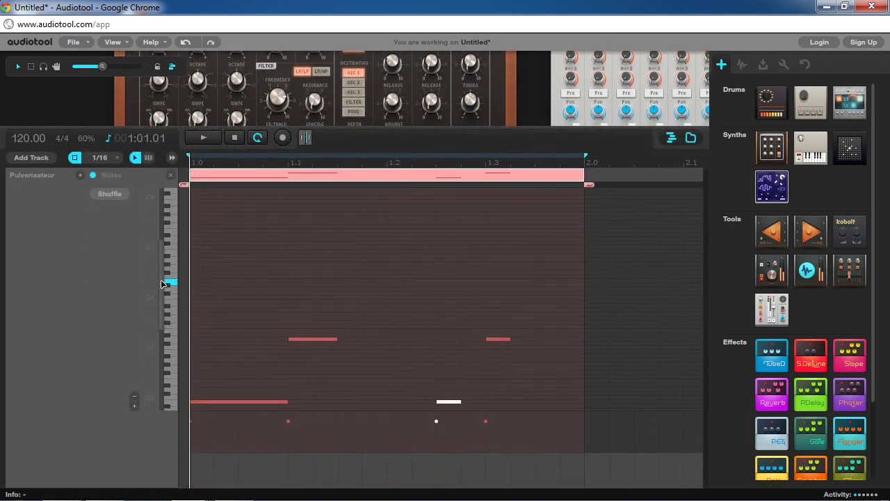
{"action": "double_click", "coordinate": [193, 188]}
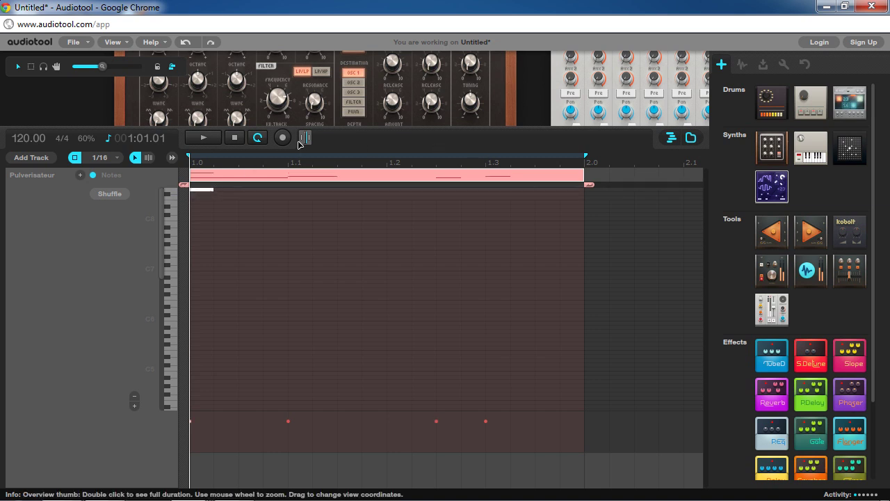
{"action": "scroll", "coordinate": [306, 139], "scroll_direction": "up", "scroll_amount": 3}
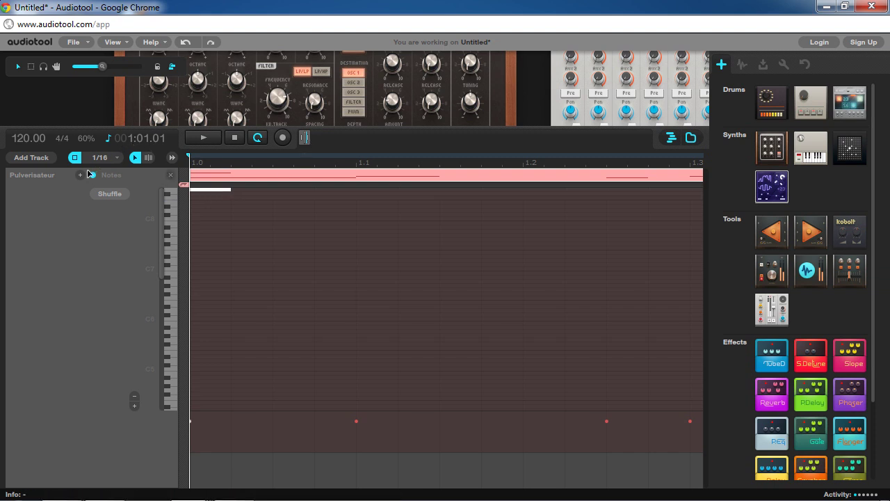
{"action": "left_click", "coordinate": [107, 160]}
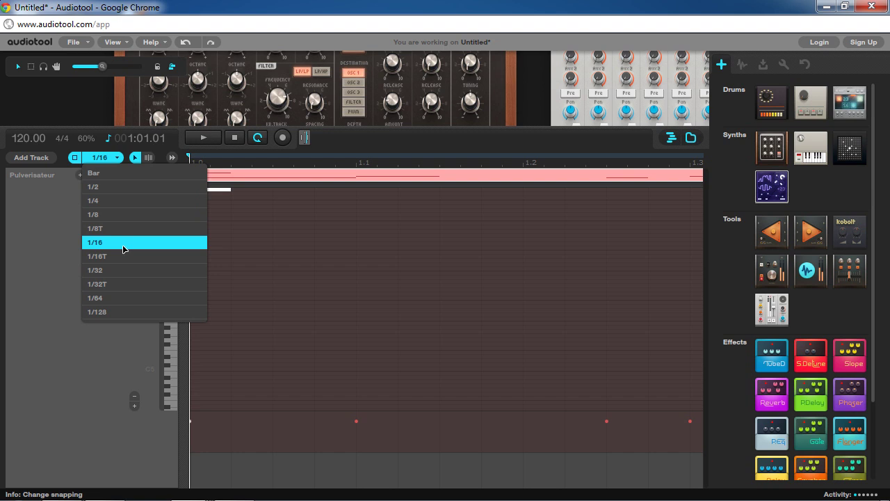
Step: Shrink the G-8 hi-hat note to a tiny length using 1/32 then 1/128 snapping, then restore 1/16 snap
{"action": "left_click", "coordinate": [128, 271]}
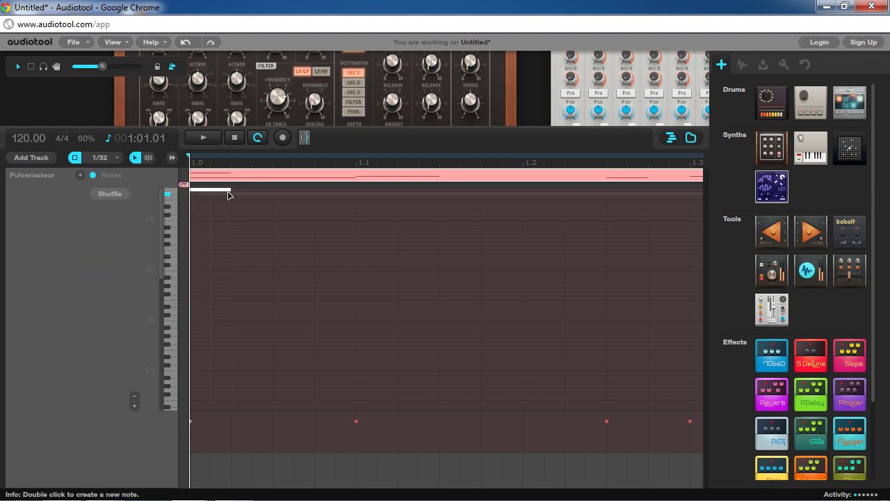
{"action": "left_click_drag", "start_coordinate": [228, 194], "coordinate": [208, 193]}
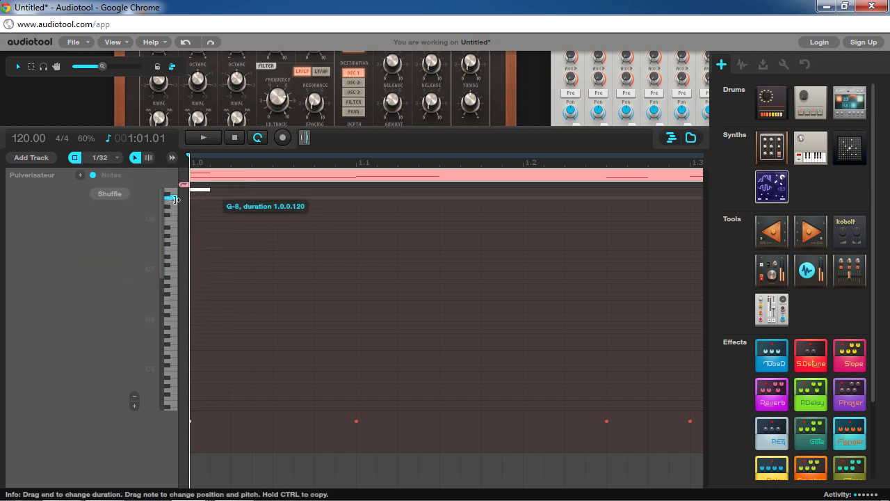
{"action": "left_click", "coordinate": [100, 158]}
{"action": "left_click", "coordinate": [115, 312]}
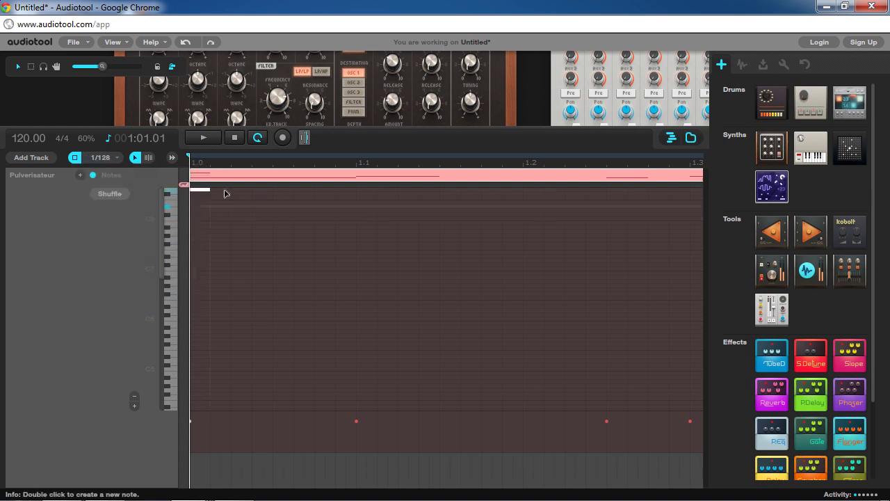
{"action": "left_click_drag", "start_coordinate": [210, 190], "coordinate": [189, 204]}
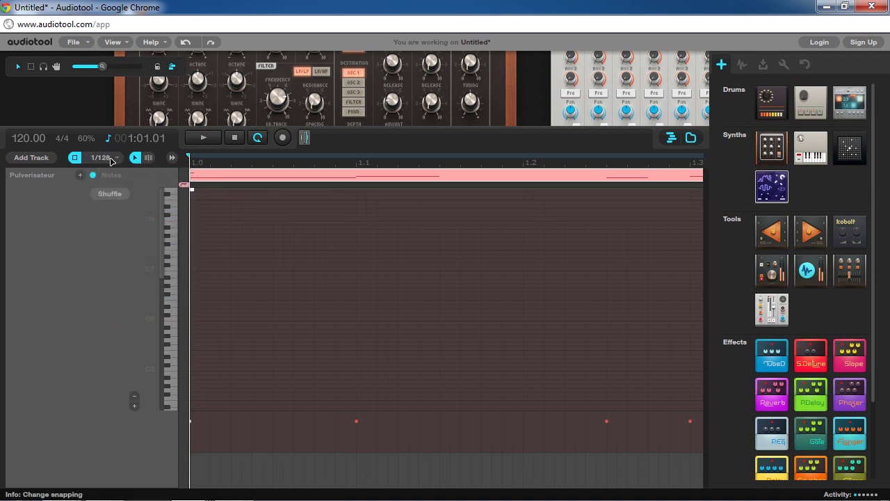
{"action": "left_click", "coordinate": [105, 157]}
{"action": "left_click", "coordinate": [104, 242]}
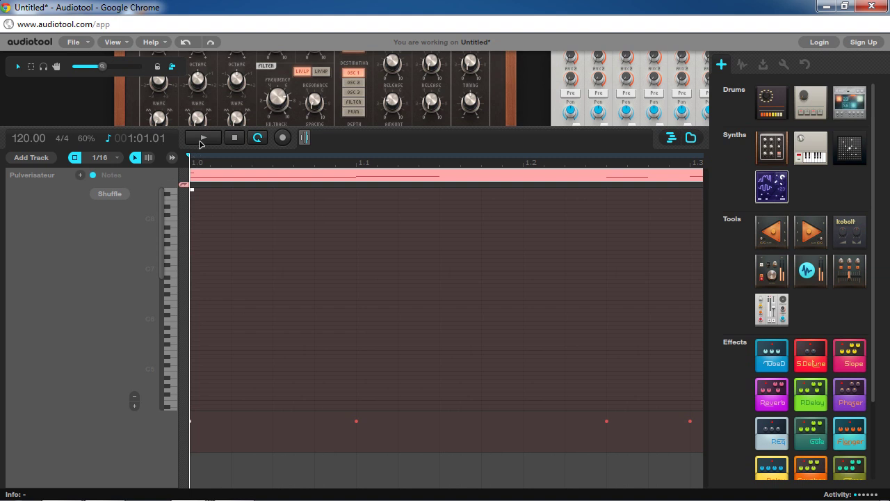
Step: Play the loop and add three more short G-8 hi-hat notes across bar 1
{"action": "left_click", "coordinate": [201, 139]}
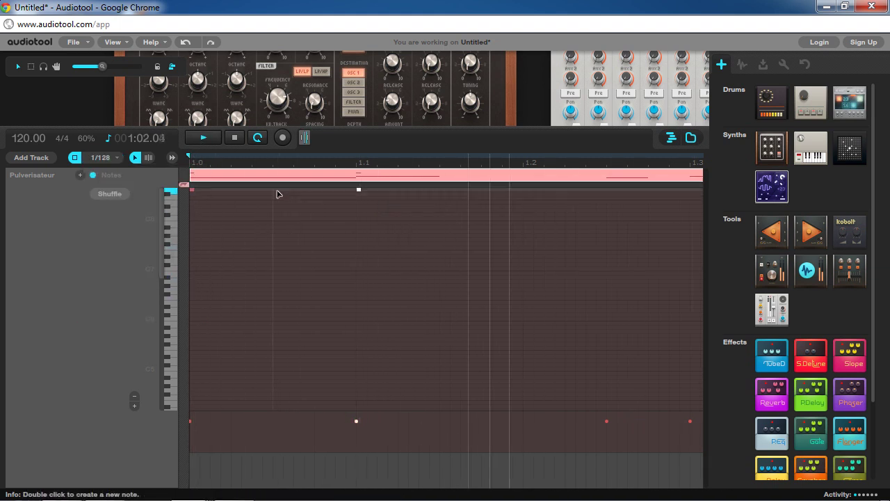
{"action": "double_click", "coordinate": [293, 154]}
{"action": "double_click", "coordinate": [284, 189]}
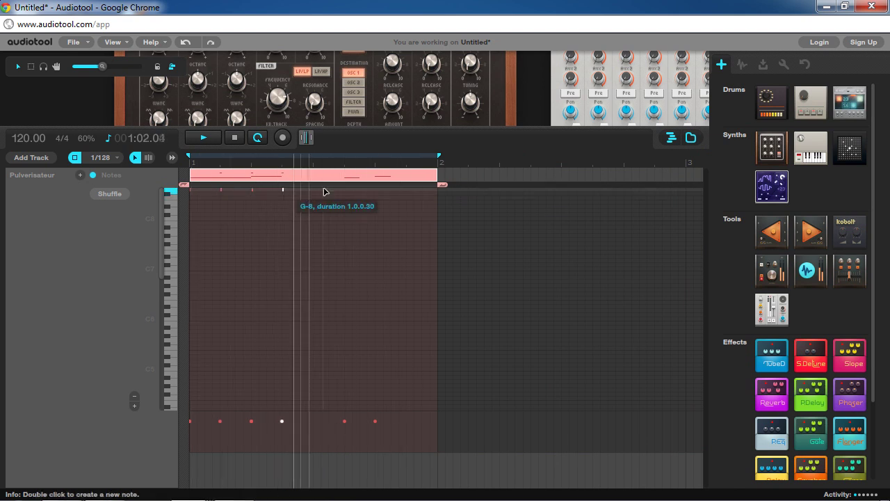
{"action": "double_click", "coordinate": [313, 189]}
{"action": "double_click", "coordinate": [417, 189]}
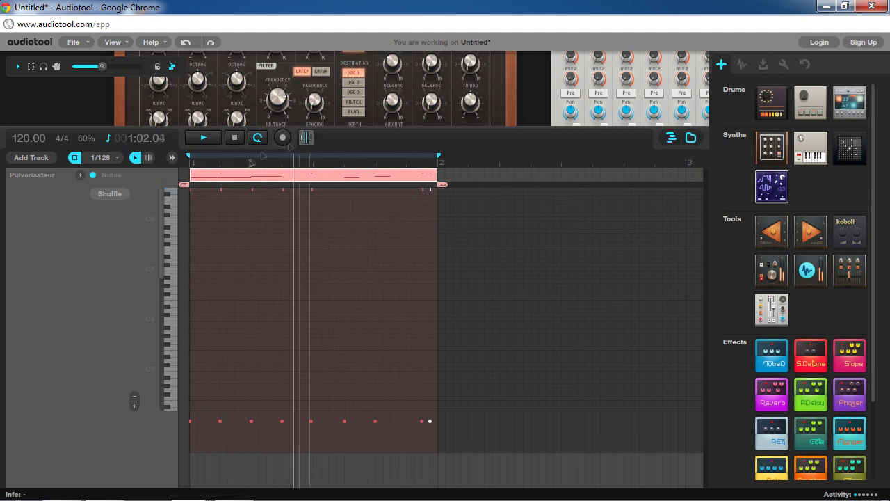
{"action": "scroll", "coordinate": [270, 190], "scroll_direction": "down", "scroll_amount": 3}
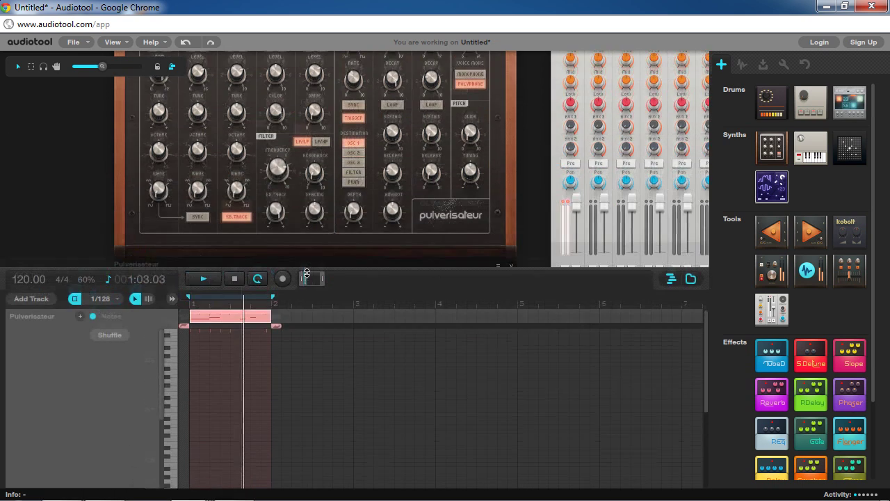
Step: Collapse the beat region's note editor and lower the divider so the full Pulverisateur panel shows
{"action": "left_click_drag", "start_coordinate": [321, 148], "coordinate": [216, 287]}
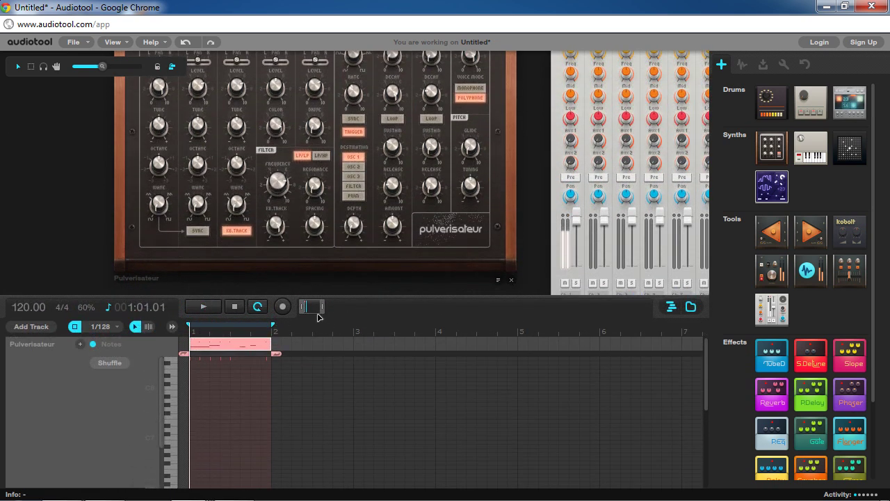
{"action": "scroll", "coordinate": [316, 311], "scroll_direction": "up", "scroll_amount": 1}
{"action": "scroll", "coordinate": [315, 311], "scroll_direction": "up", "scroll_amount": 1}
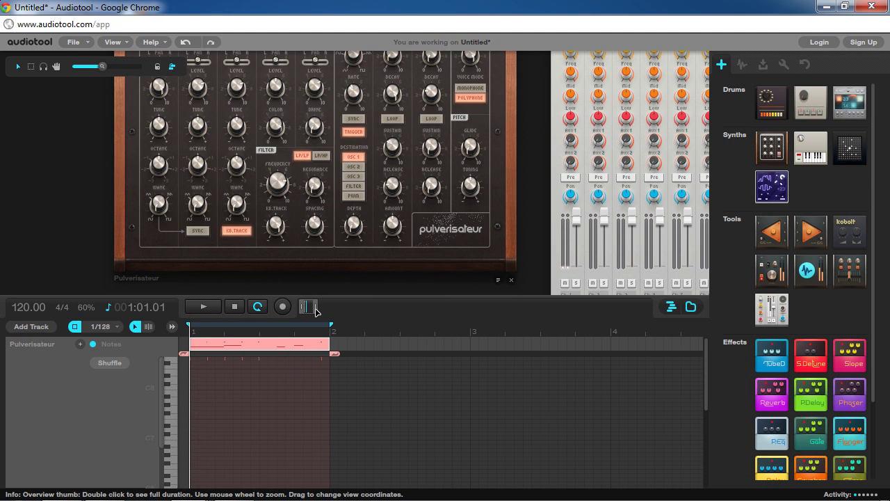
{"action": "left_click_drag", "start_coordinate": [319, 296], "coordinate": [299, 179]}
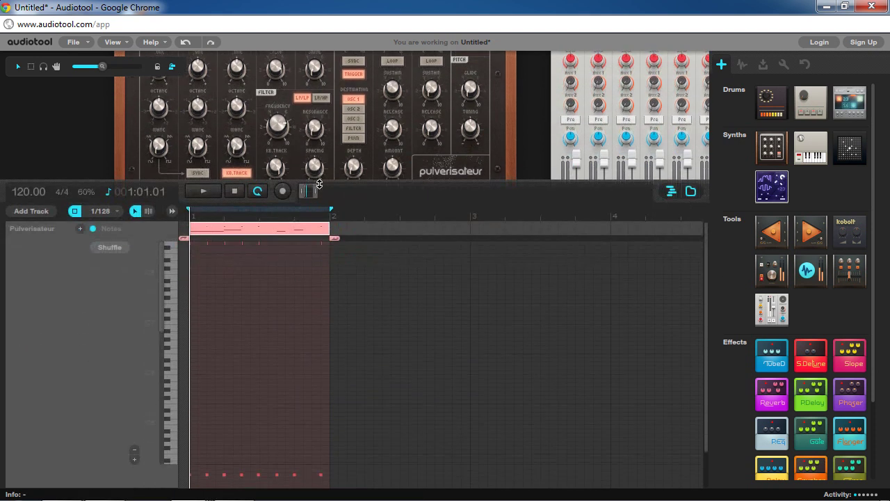
{"action": "double_click", "coordinate": [286, 229]}
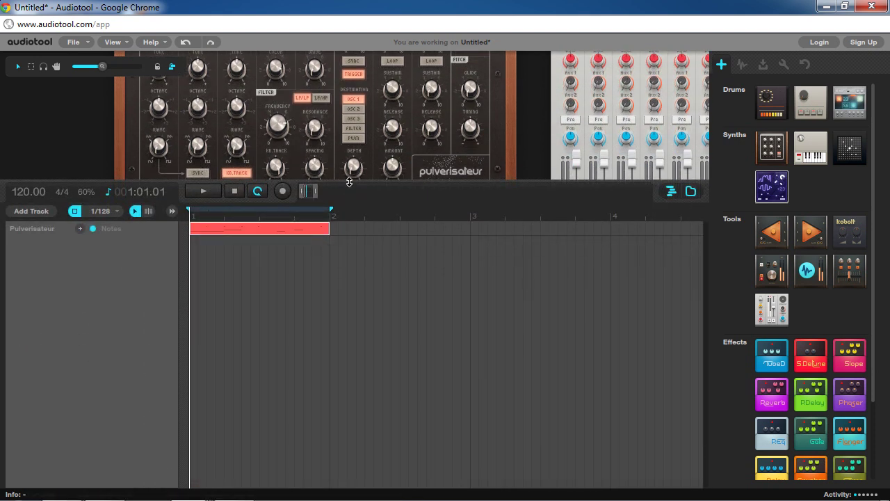
{"action": "left_click_drag", "start_coordinate": [349, 182], "coordinate": [349, 379]}
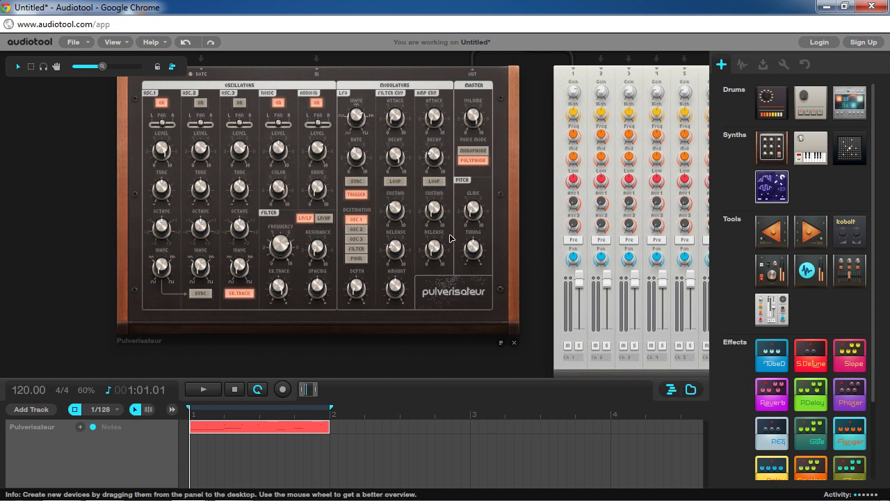
Step: Start the loop playing and cut the filter envelope release to about 1 ms
{"action": "left_click", "coordinate": [203, 390]}
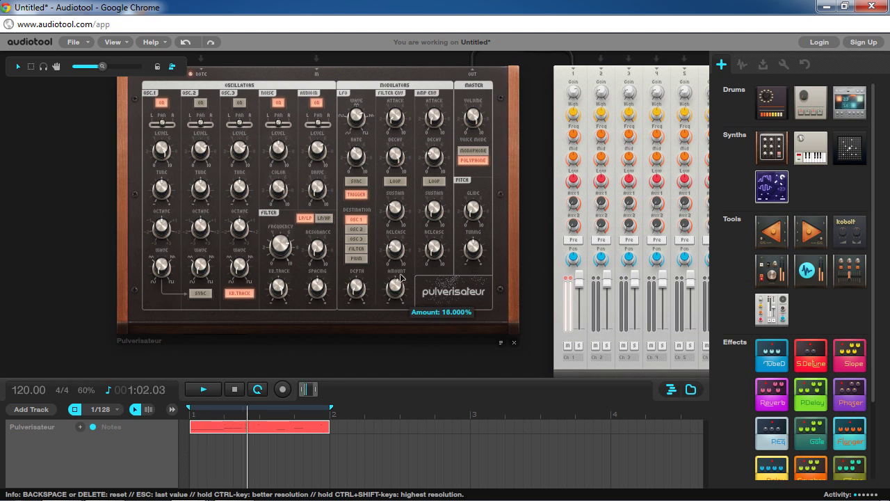
{"action": "mouse_move", "coordinate": [400, 246]}
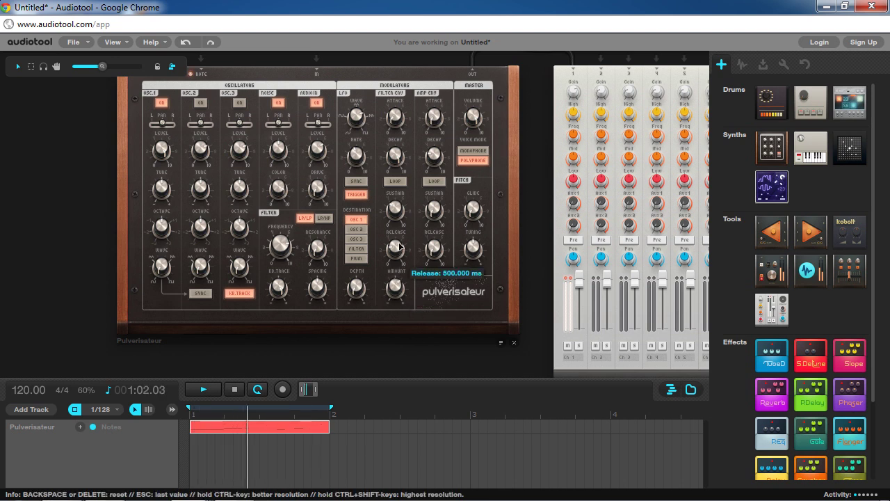
{"action": "left_click_drag", "start_coordinate": [396, 246], "coordinate": [392, 228]}
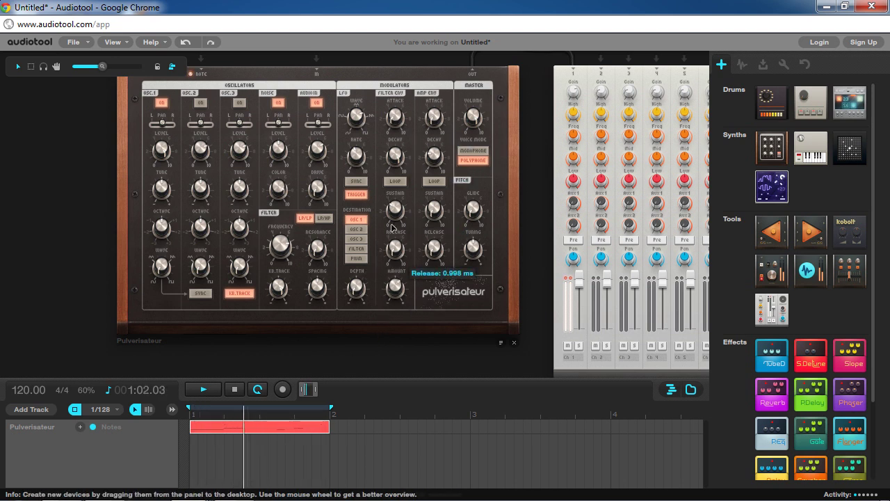
Step: Turn the filter frequency up to 100% and lengthen the amp envelope decay to about 883 ms
{"action": "mouse_move", "coordinate": [395, 124]}
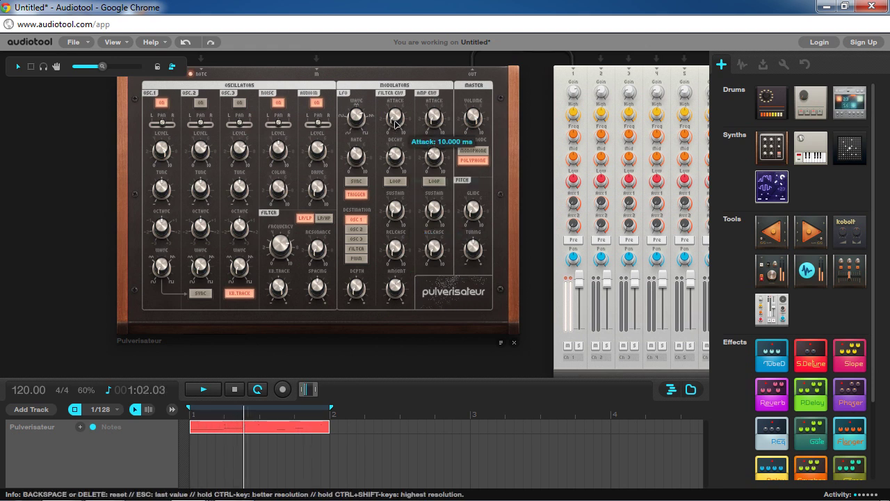
{"action": "mouse_move", "coordinate": [304, 247]}
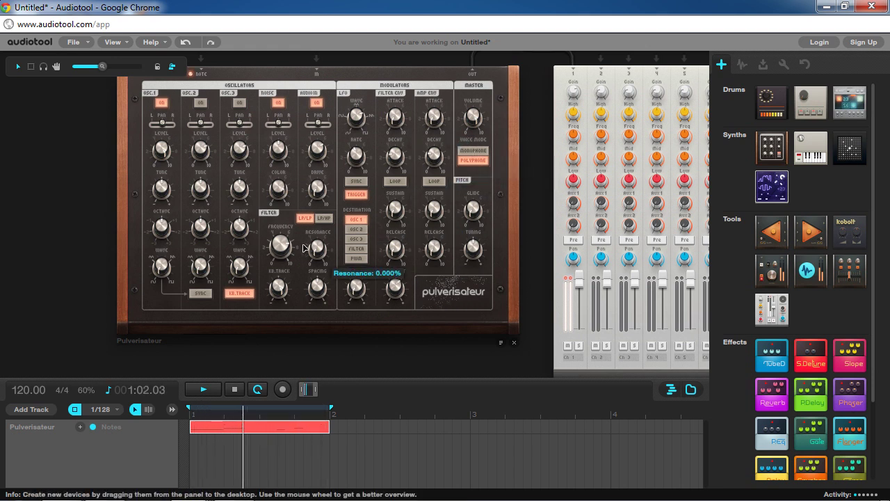
{"action": "mouse_move", "coordinate": [273, 252]}
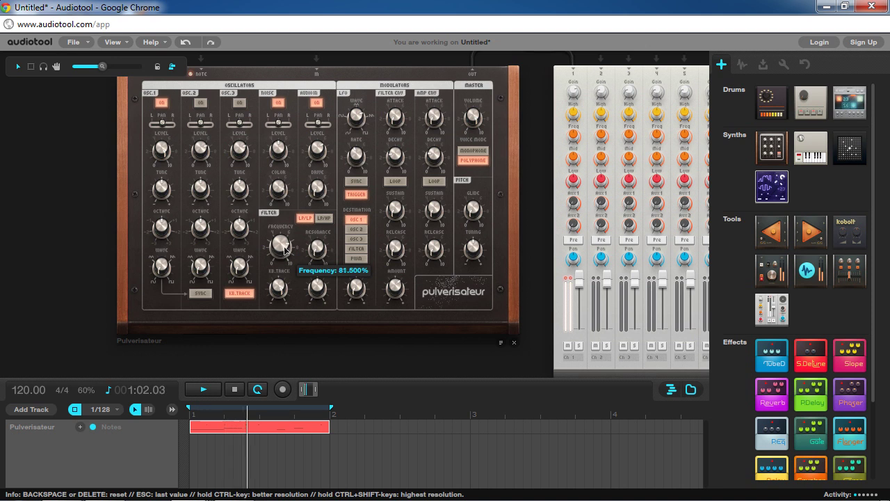
{"action": "left_click_drag", "start_coordinate": [285, 249], "coordinate": [284, 313]}
{"action": "left_click_drag", "start_coordinate": [280, 244], "coordinate": [308, 107]}
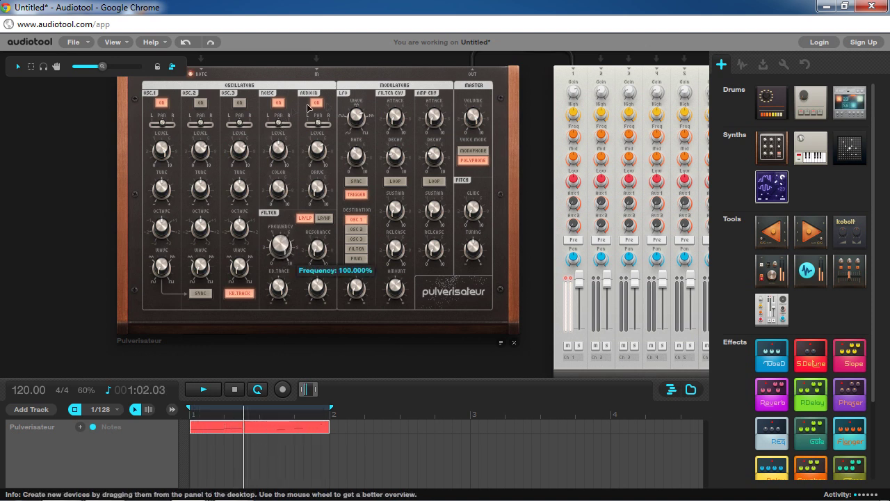
{"action": "mouse_move", "coordinate": [437, 147]}
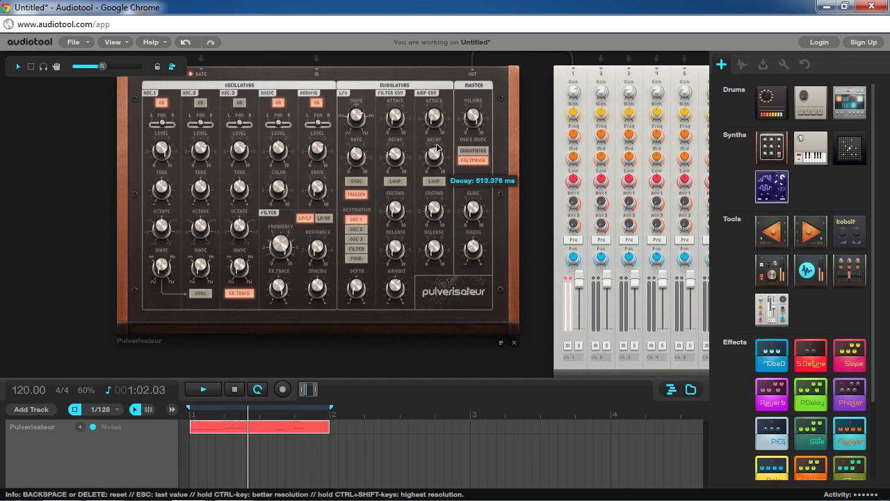
{"action": "left_click_drag", "start_coordinate": [437, 147], "coordinate": [436, 160]}
Step: Stop playback at bar 1, then zoom out and pan to frame the synth, mixer and Master Output
{"action": "left_click", "coordinate": [236, 388]}
{"action": "scroll", "coordinate": [232, 302], "scroll_direction": "down", "scroll_amount": 3}
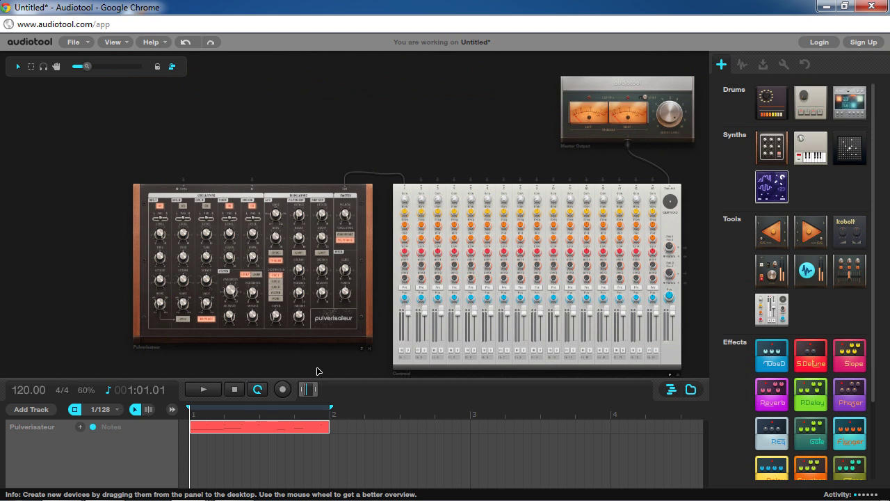
{"action": "left_click_drag", "start_coordinate": [316, 371], "coordinate": [300, 352]}
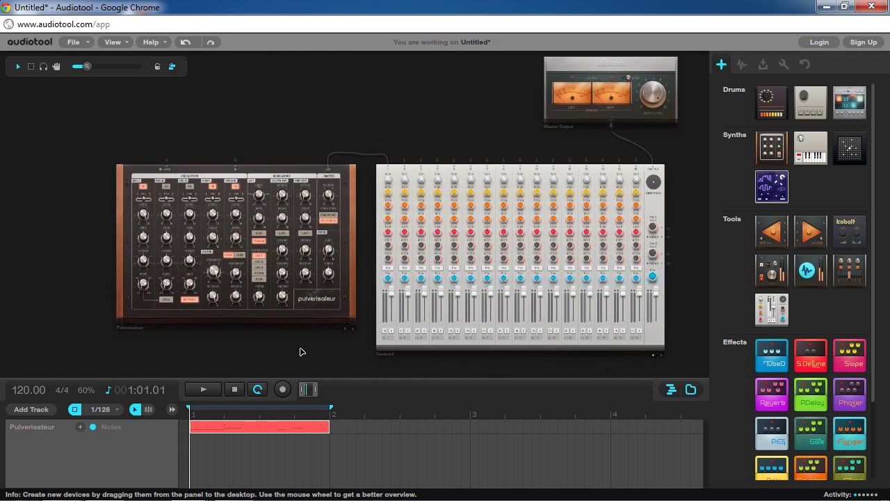